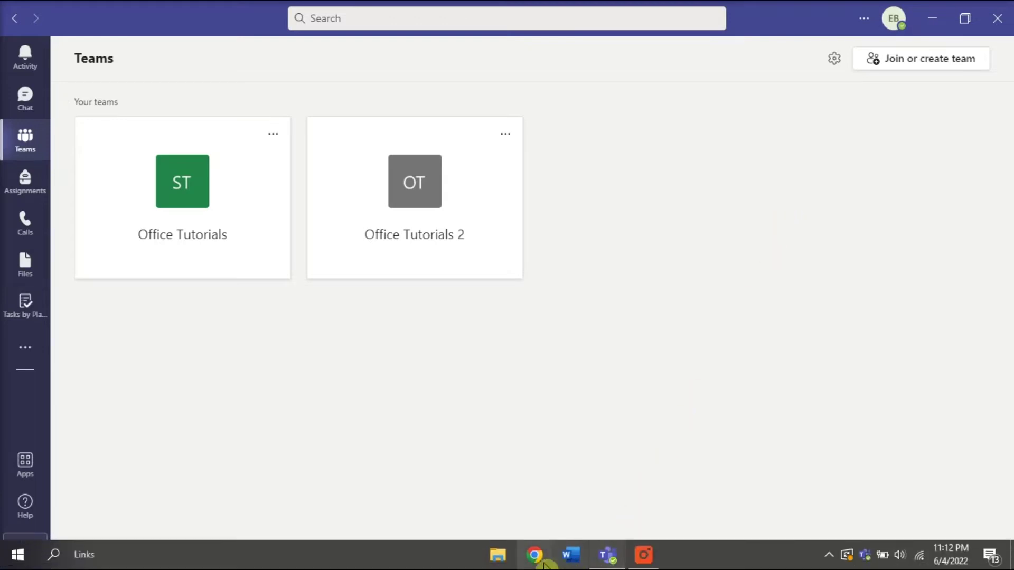
Step: Launch Chrome and load the Microsoft Teams web app at teams.microsoft.com
{"action": "left_click", "coordinate": [535, 555]}
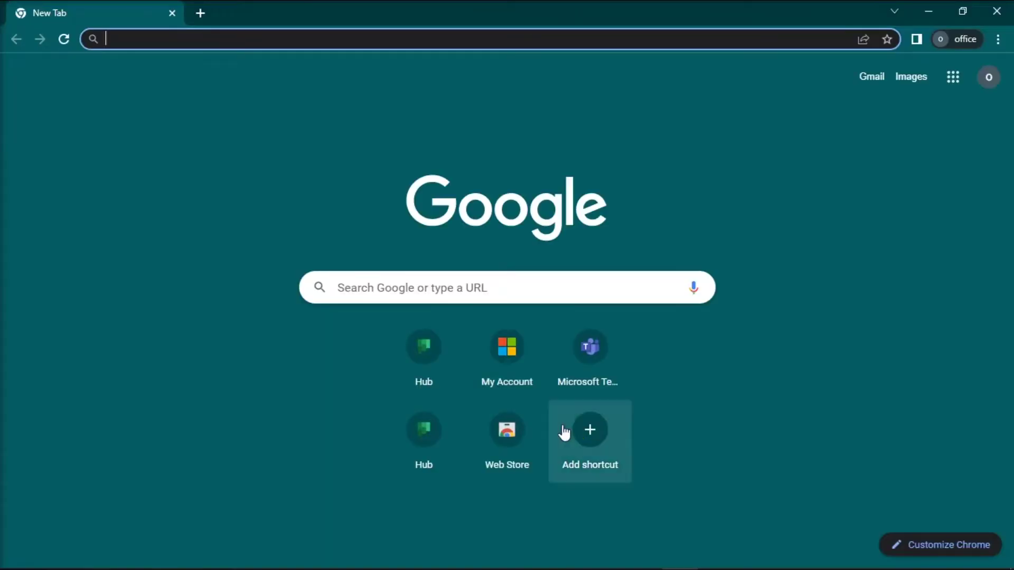
{"action": "type", "text": "teams"}
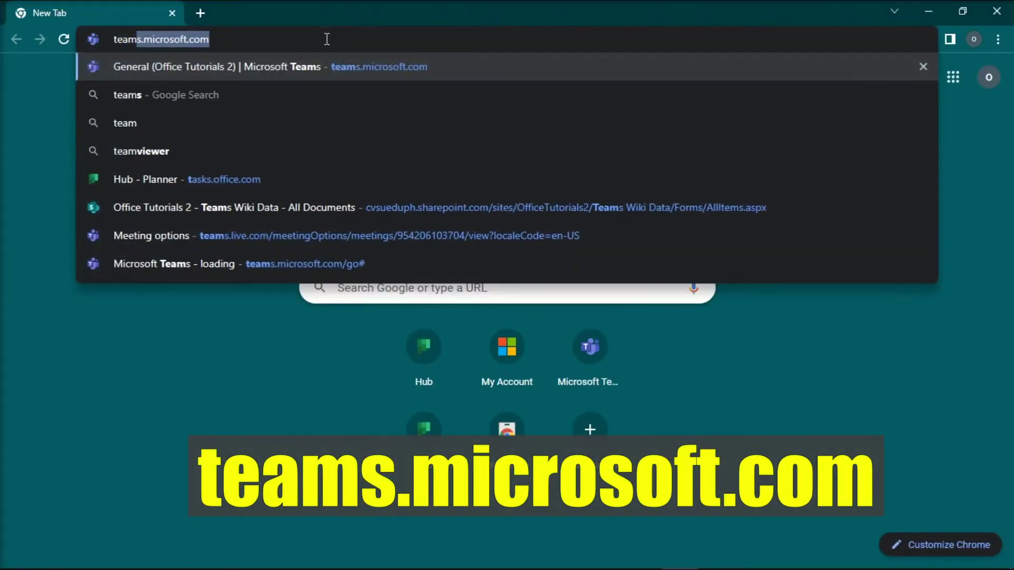
{"action": "type", "text": ".microsoft.com/_#/school/conversations/General?ctx=teamsGrid"}
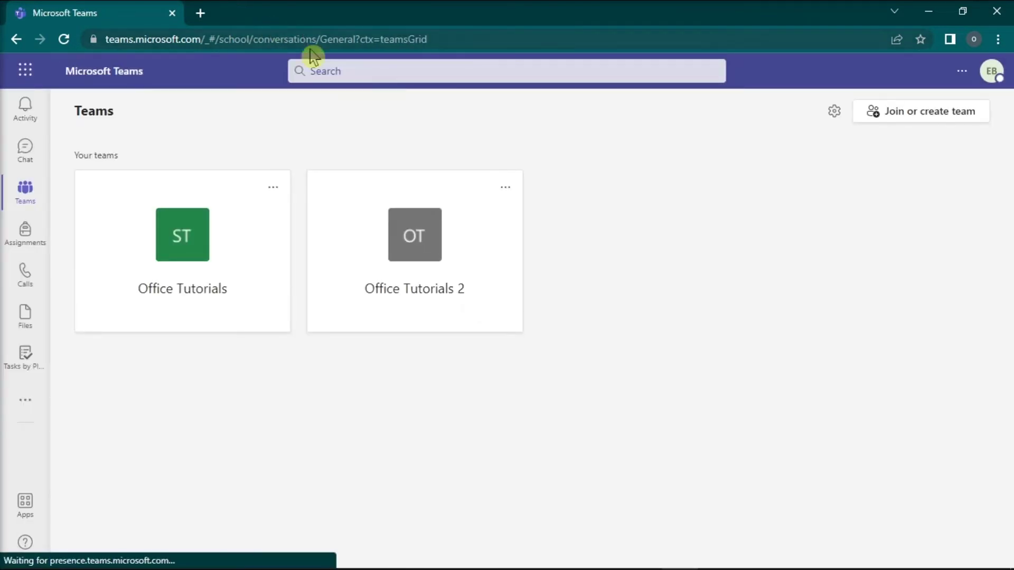
Step: Search Teams for 'Sample' and narrow the results to Files
{"action": "left_click", "coordinate": [319, 75]}
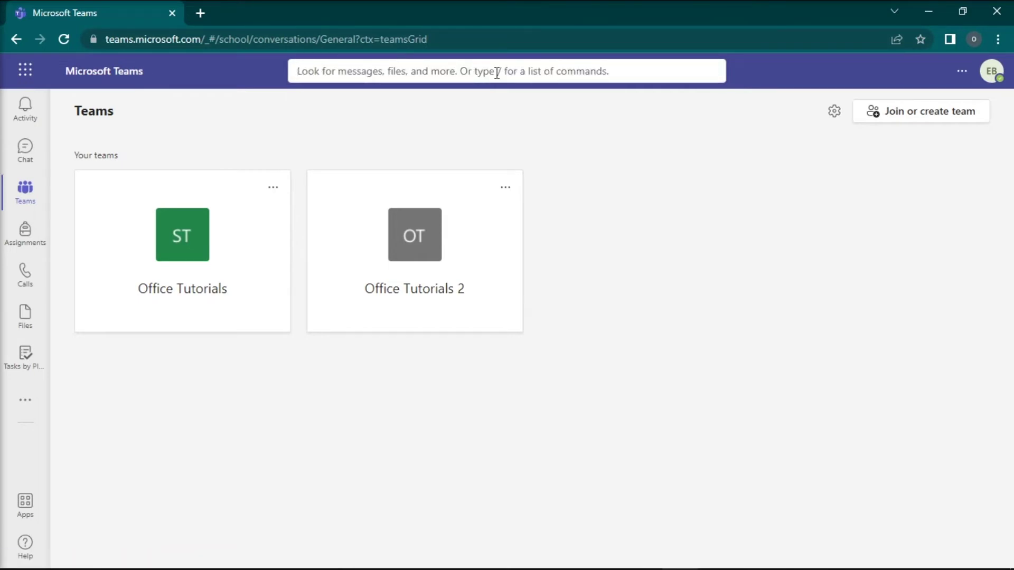
{"action": "type", "text": "S"}
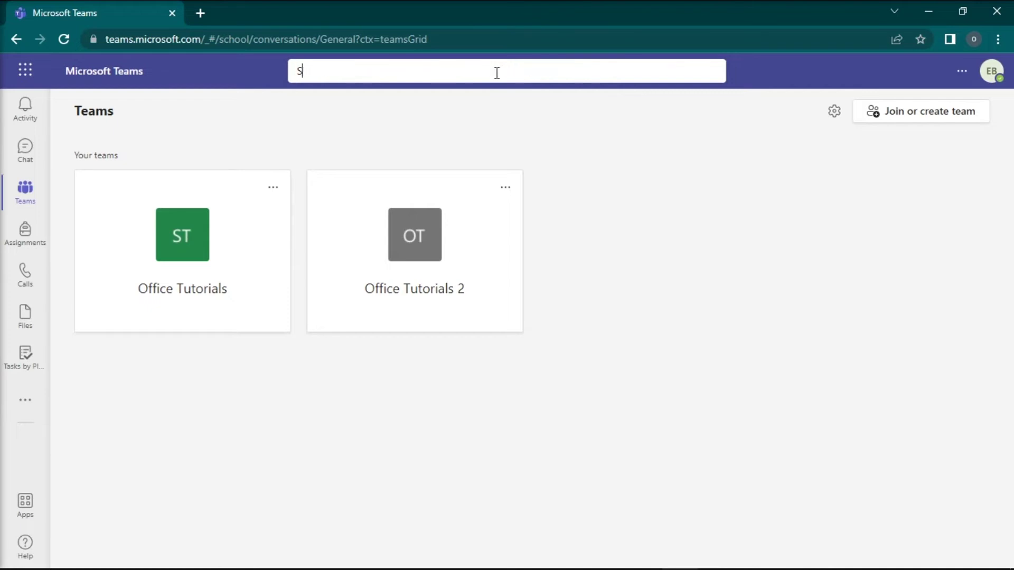
{"action": "type", "text": "ample"}
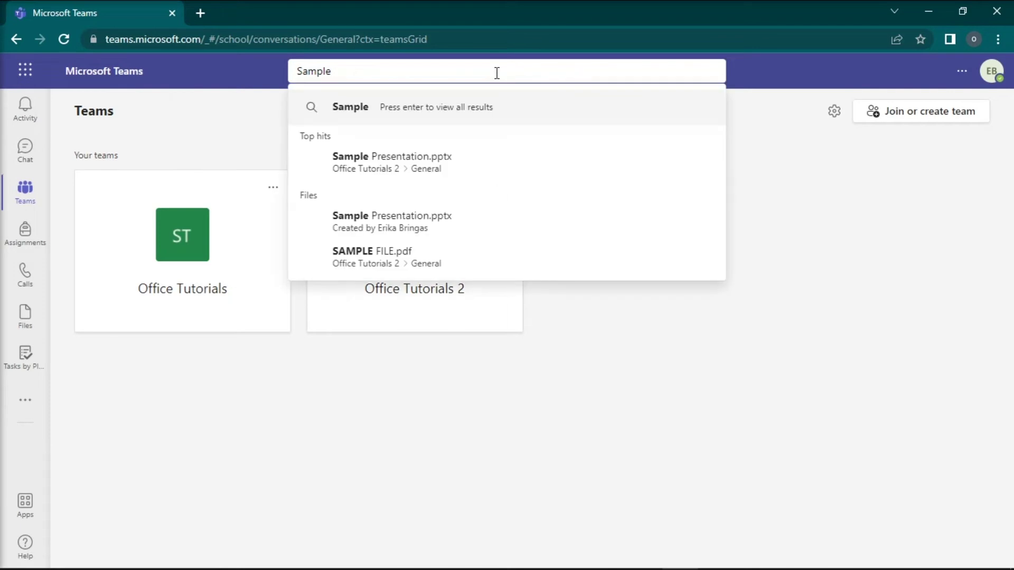
{"action": "key", "text": "Return"}
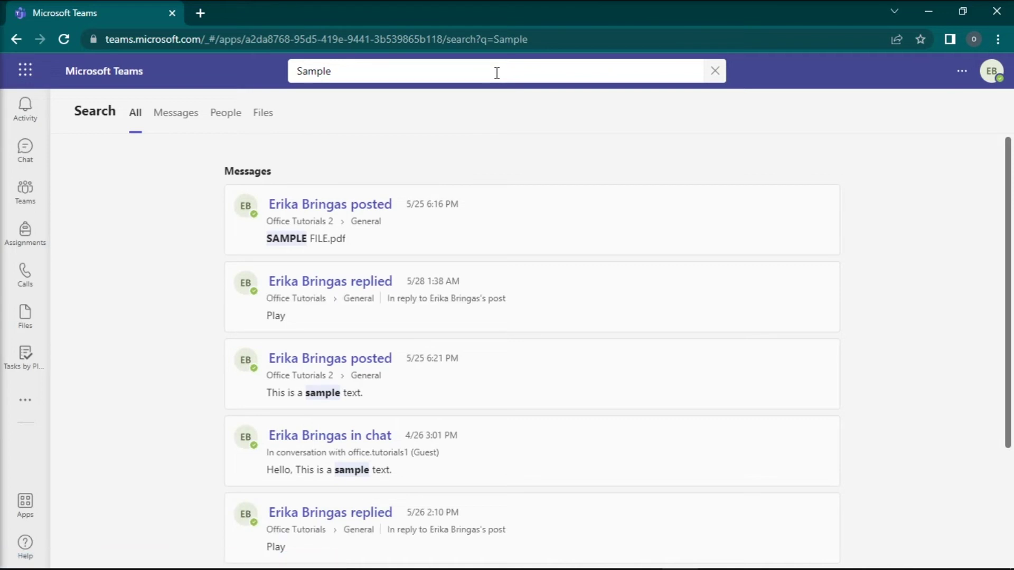
{"action": "left_click", "coordinate": [265, 121]}
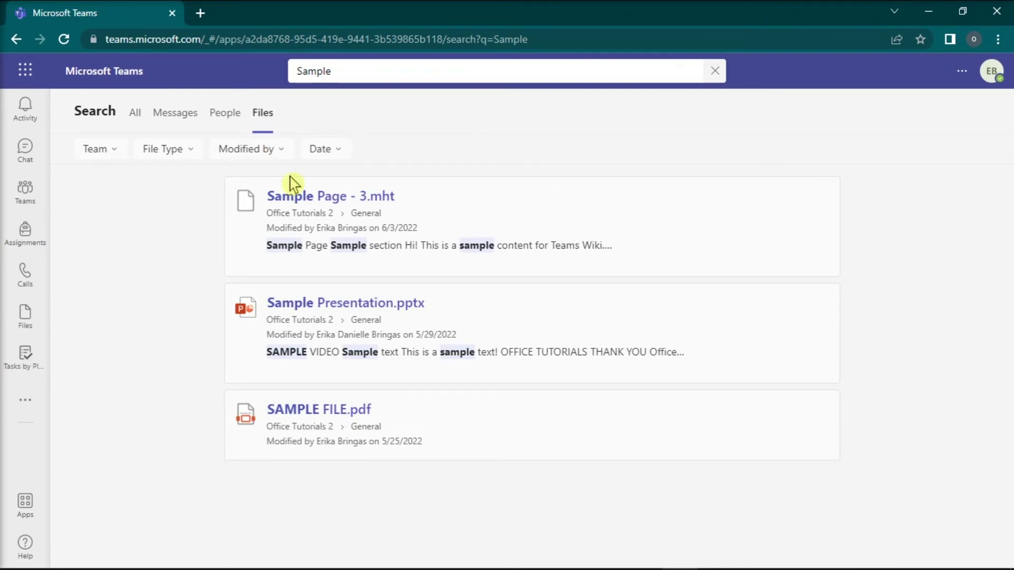
{"action": "mouse_move", "coordinate": [330, 196]}
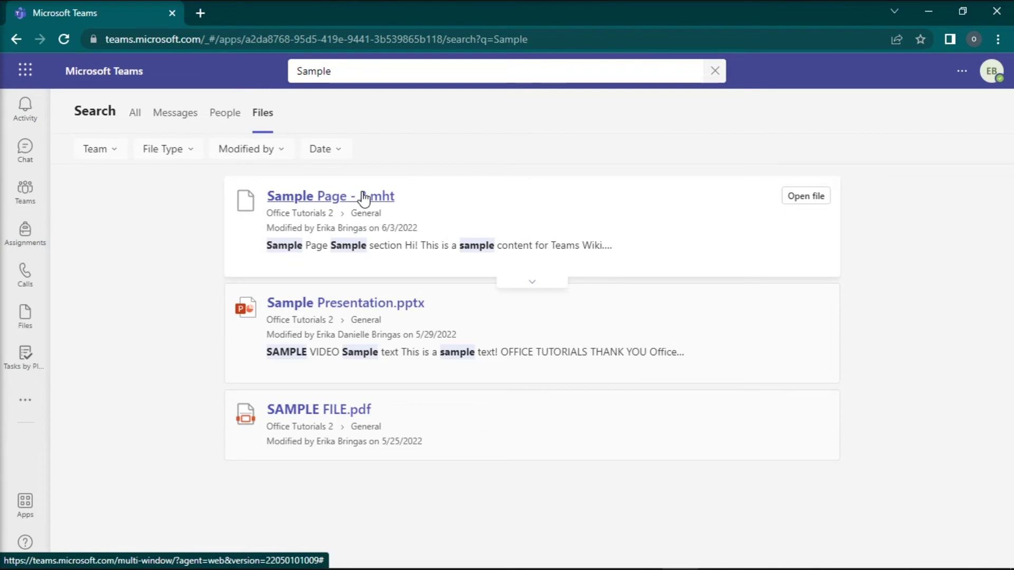
Step: Download Sample Page - 3.mht, then search for 'Basic' and expand the Basic Paragraph result
{"action": "left_click", "coordinate": [365, 197]}
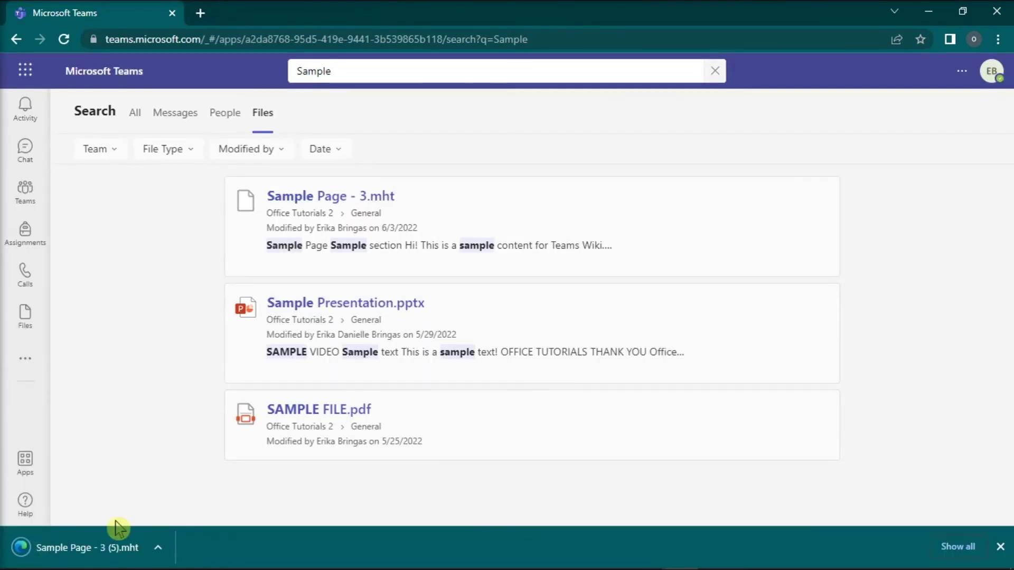
{"action": "left_click", "coordinate": [382, 79]}
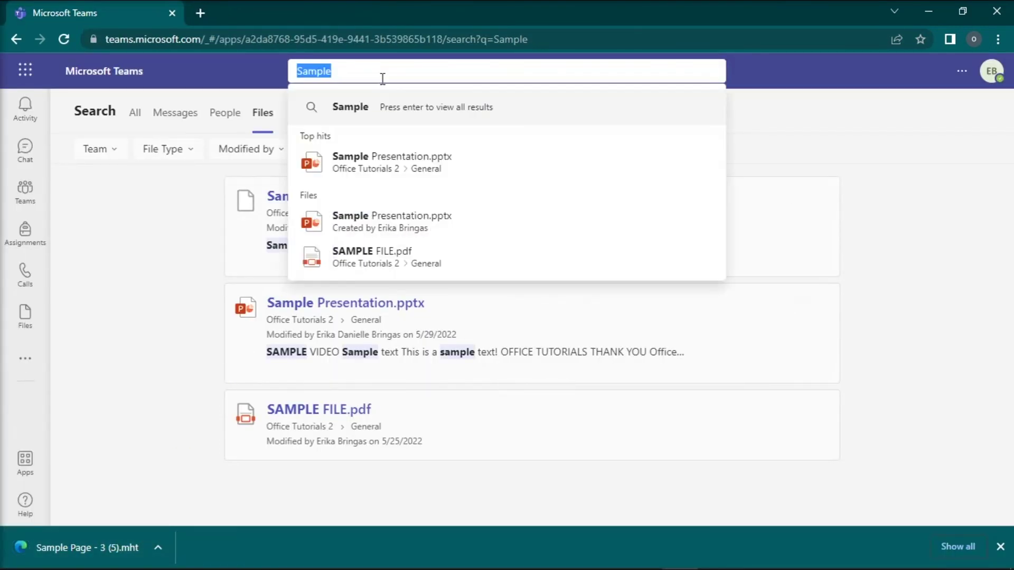
{"action": "type", "text": "Basic"}
{"action": "key", "text": "Return"}
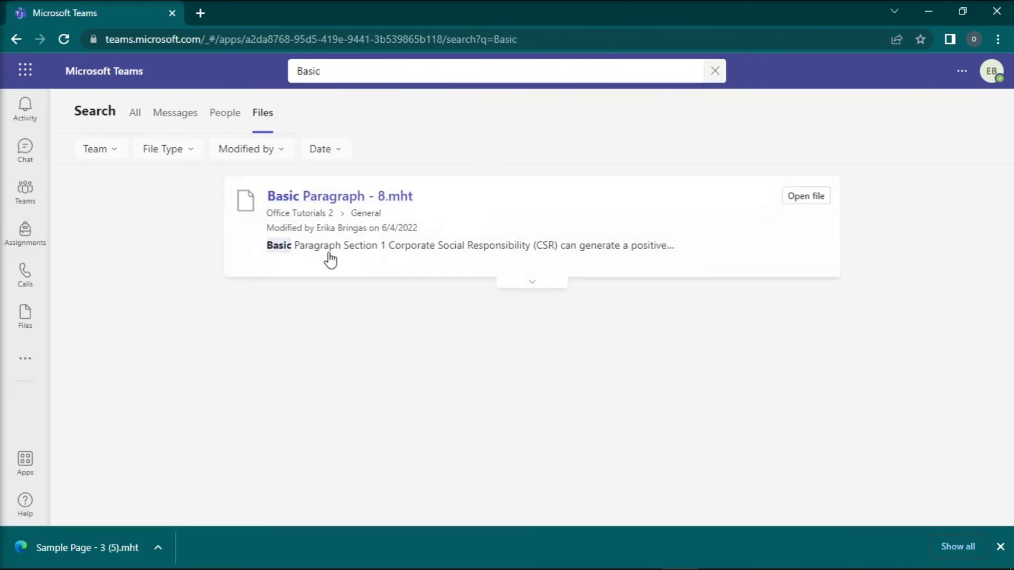
{"action": "left_click", "coordinate": [524, 282]}
Step: Open Basic Paragraph - 8.mht in SharePoint in a new tab
{"action": "left_click", "coordinate": [353, 200]}
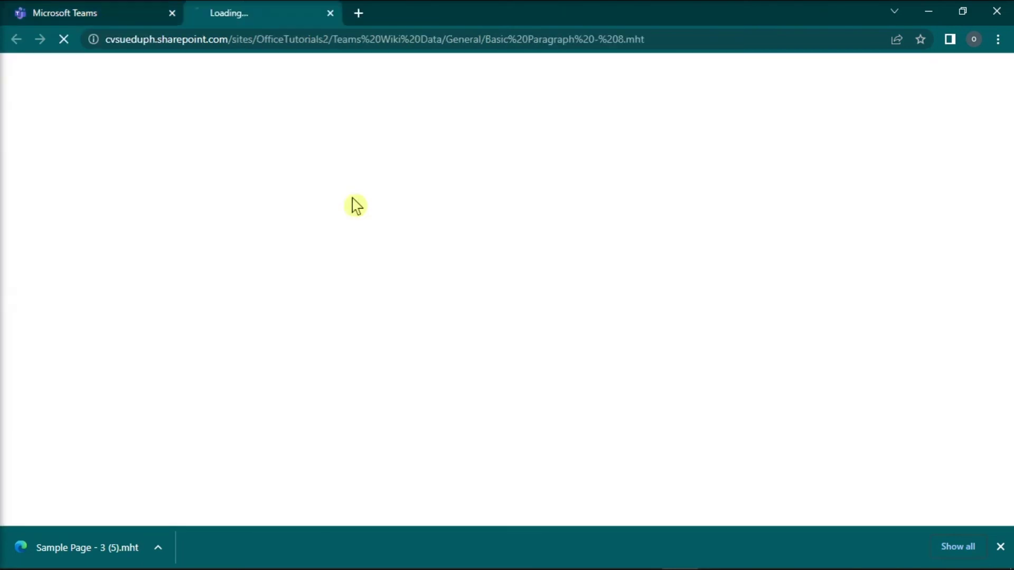